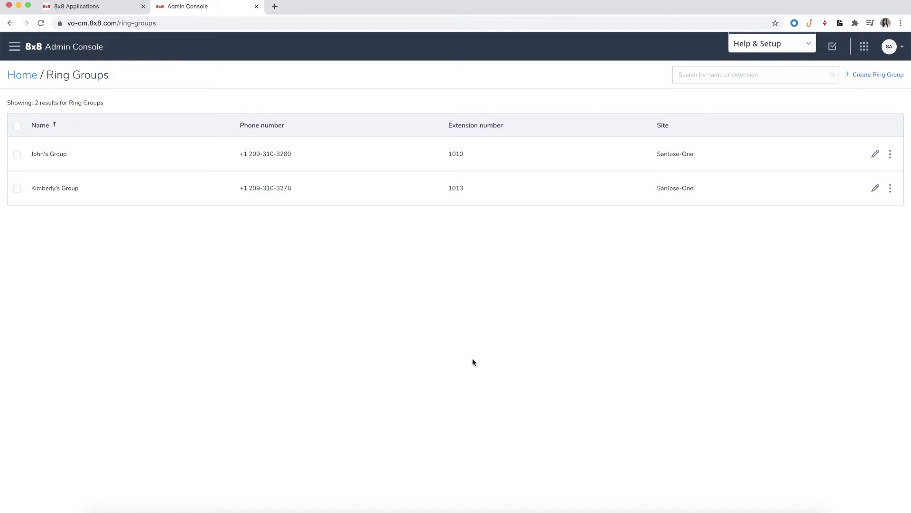
left_click(884, 77)
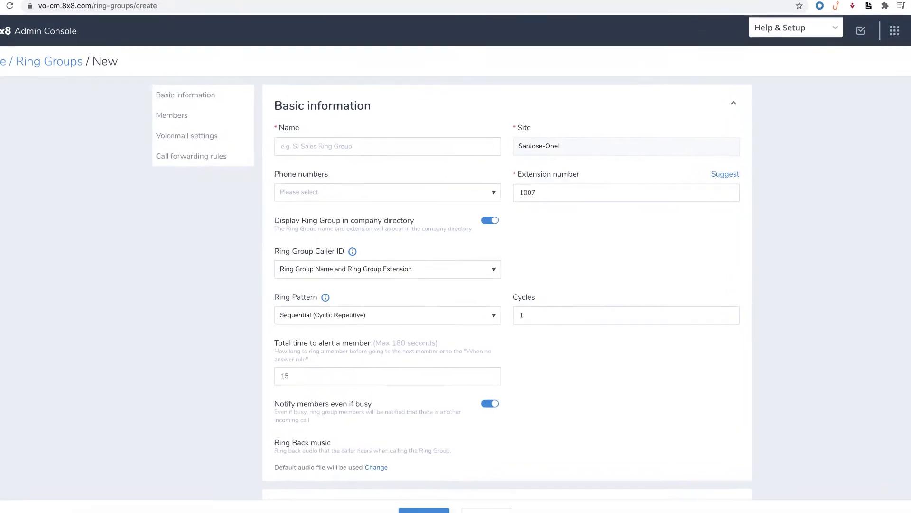
left_click(389, 146)
type("S")
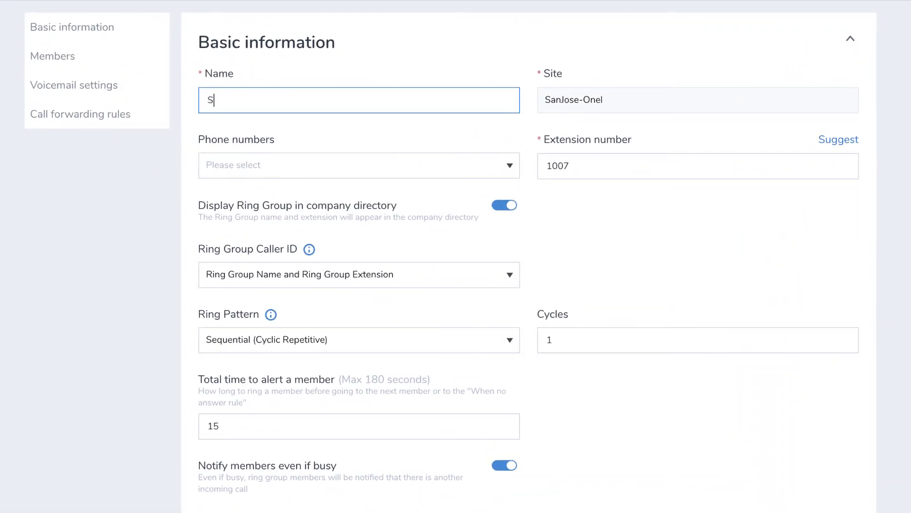
type("ales")
left_click(493, 165)
left_click(472, 194)
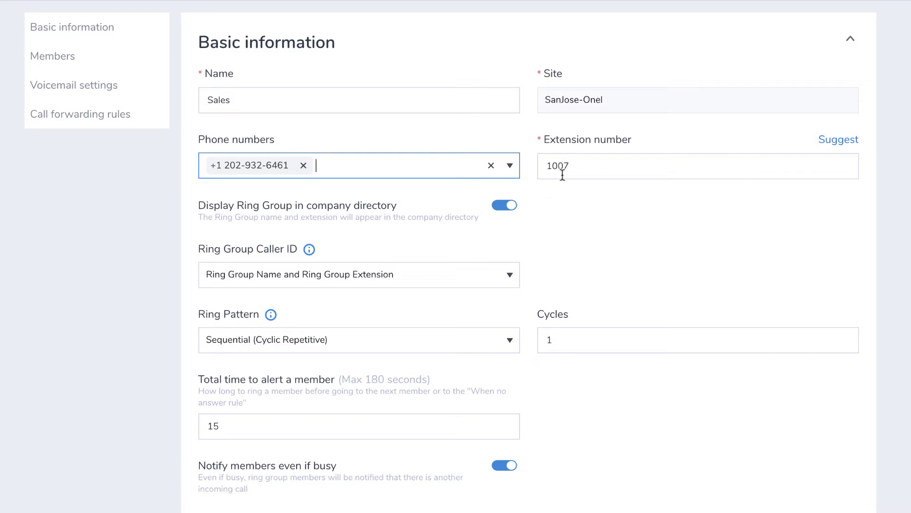
left_click(481, 272)
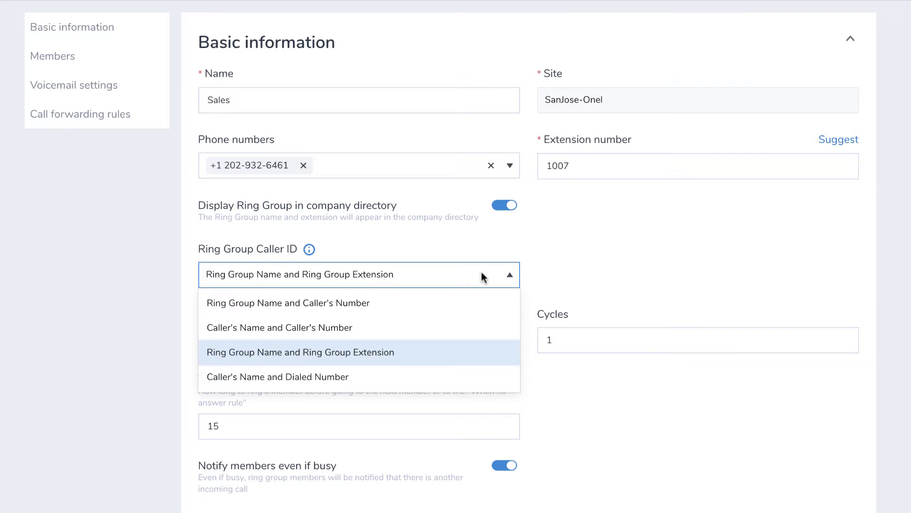
Step: Keep the default caller ID and sequential ring pattern, and set ring cycles to 2
left_click(481, 272)
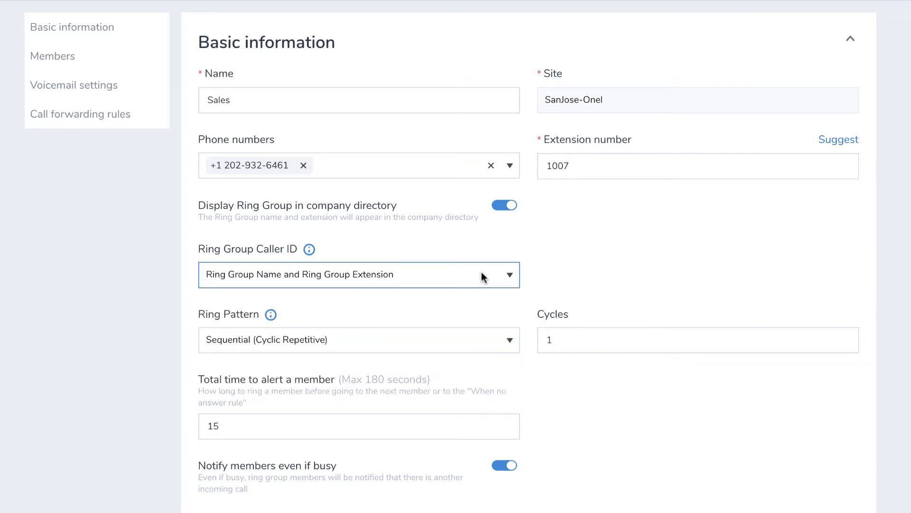
left_click(469, 344)
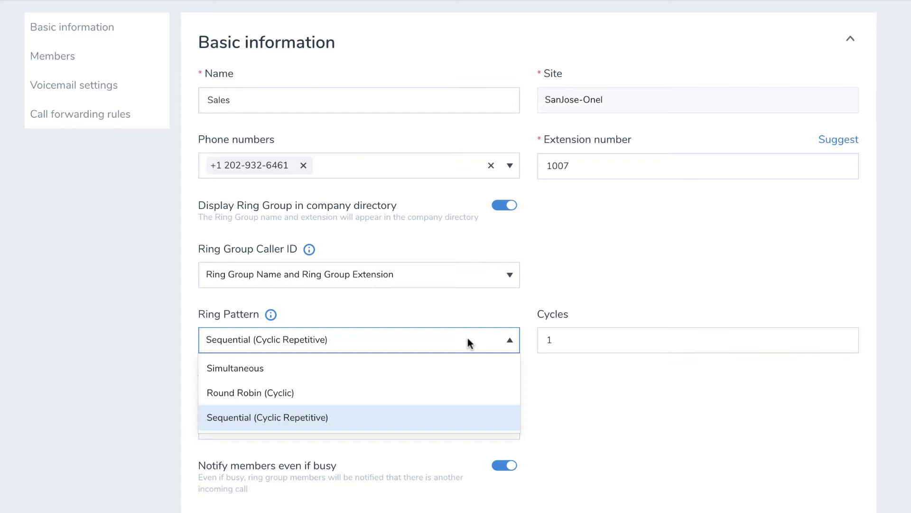
left_click(469, 343)
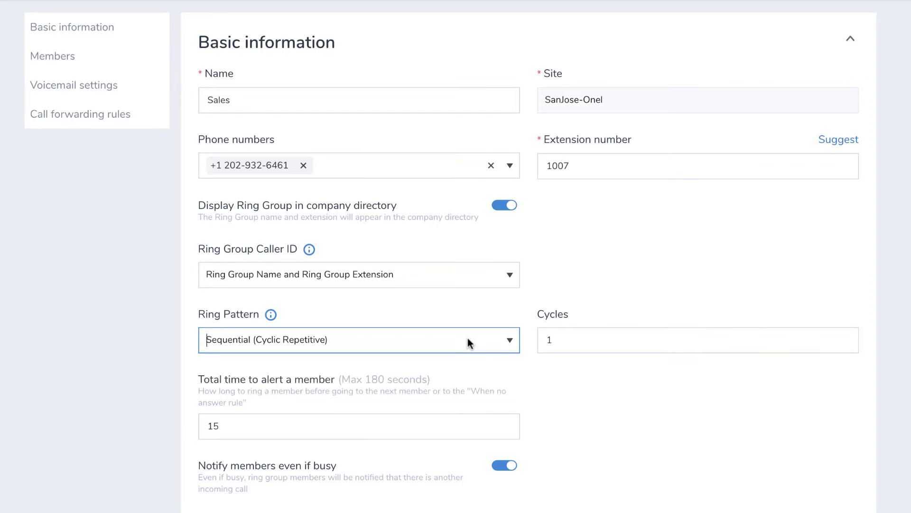
left_click(563, 340)
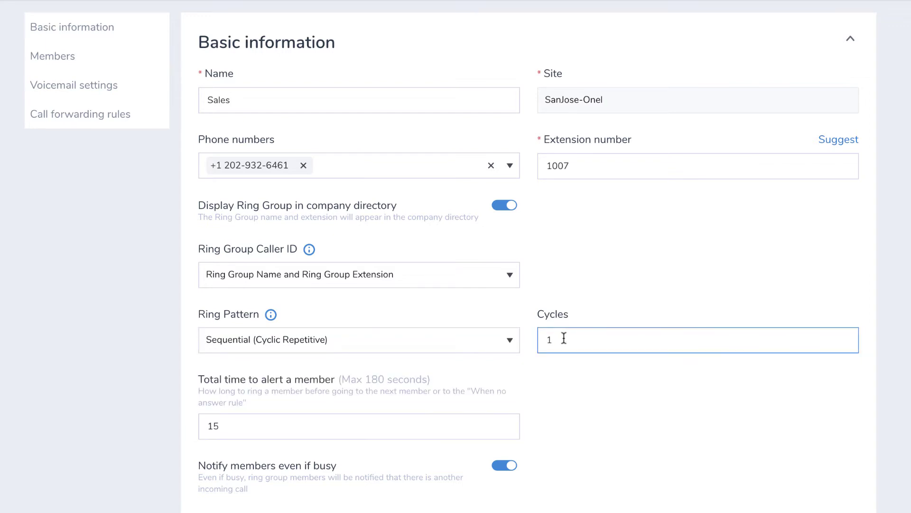
key("BackSpace")
type("2")
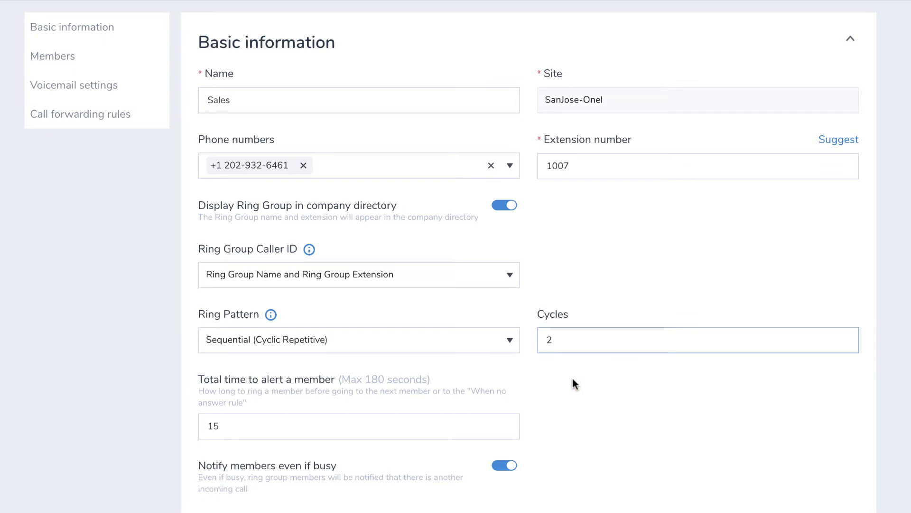
left_click(574, 383)
scroll(574, 384, "down", 3)
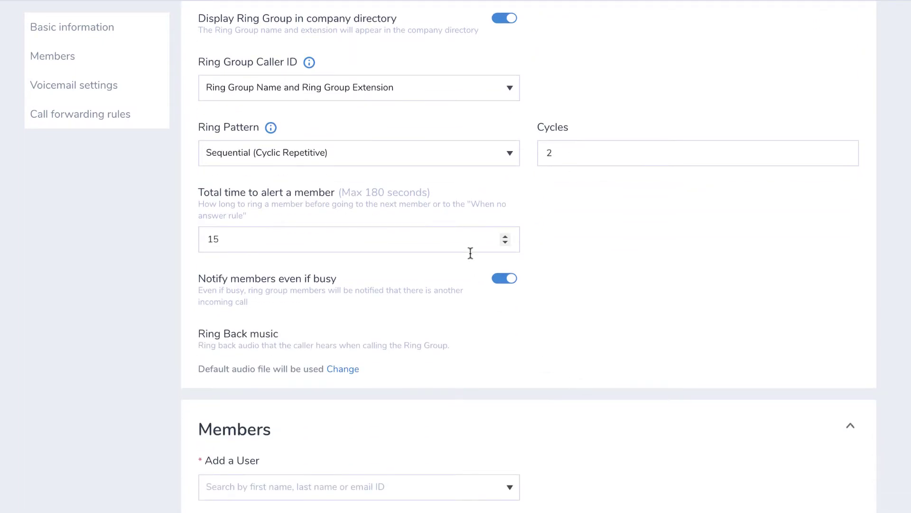
left_click(465, 239)
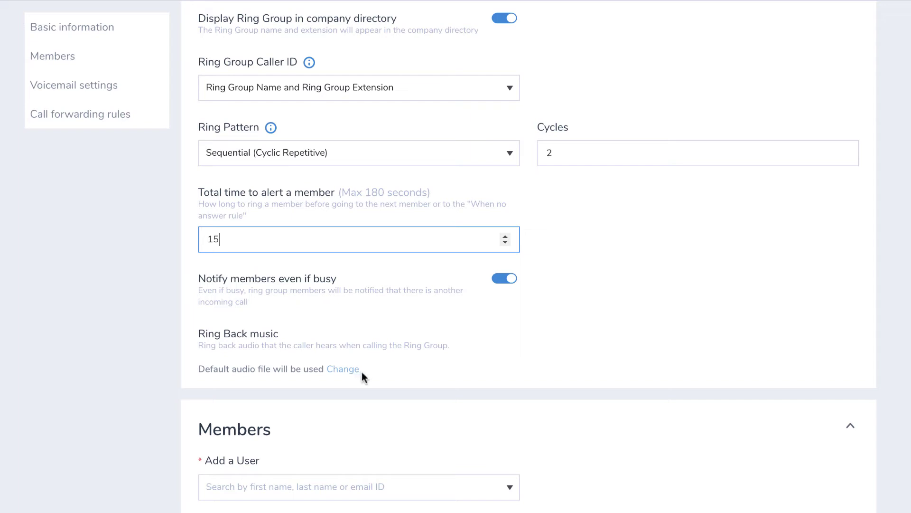
scroll(400, 414, "down", 4)
scroll(400, 414, "down", 1)
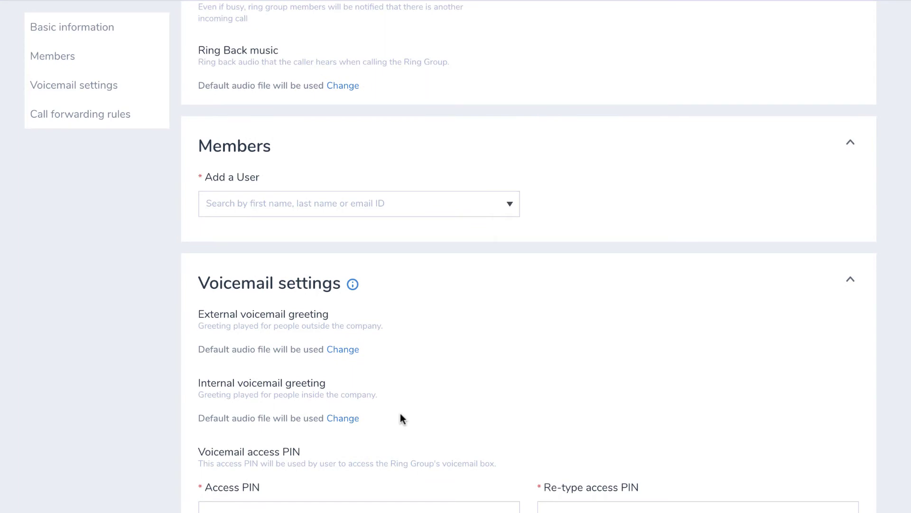
left_click(486, 211)
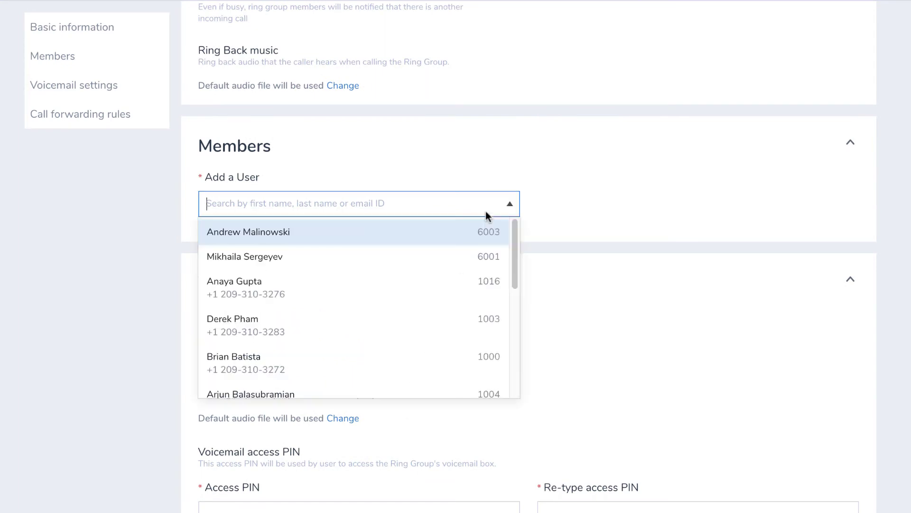
left_click(407, 319)
left_click(460, 204)
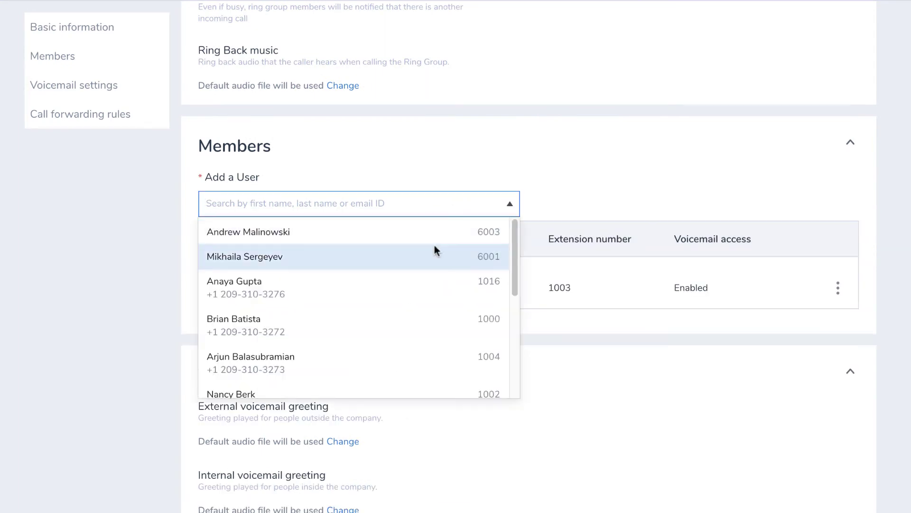
left_click(400, 324)
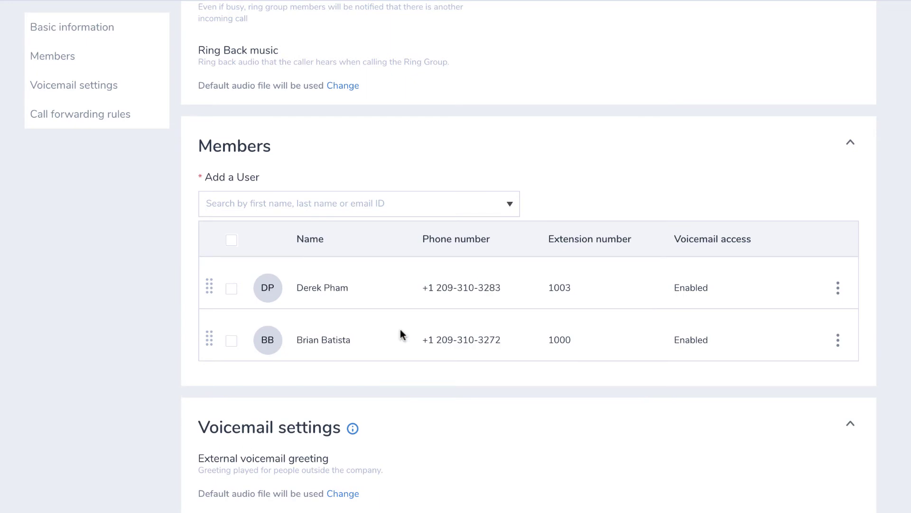
scroll(401, 334, "down", 5)
scroll(400, 333, "down", 2)
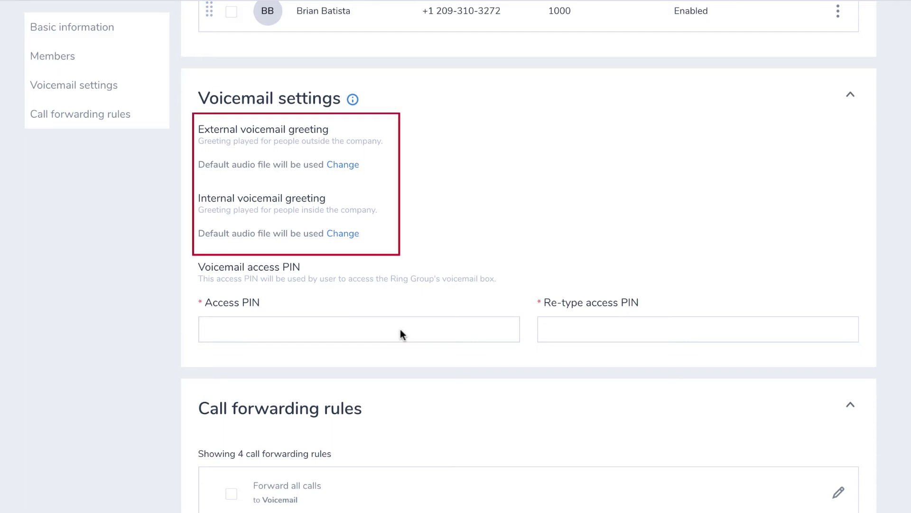
Step: Enter the six-digit voicemail access PIN and re-type it to confirm
left_click(400, 329)
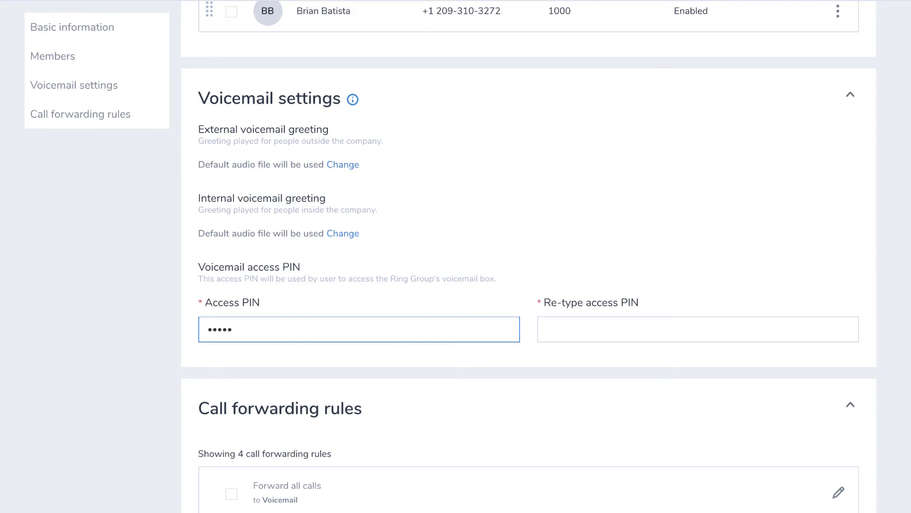
left_click(542, 329)
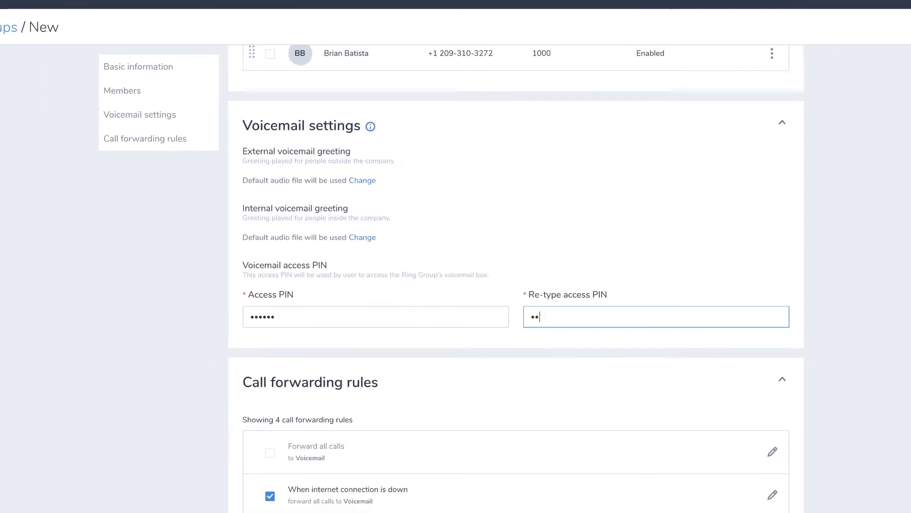
scroll(517, 361, "down", 1)
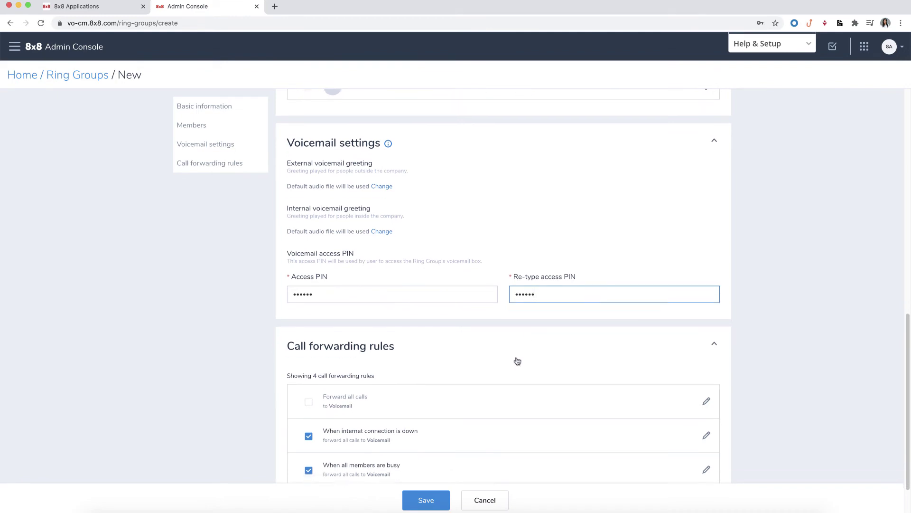
scroll(518, 361, "down", 2)
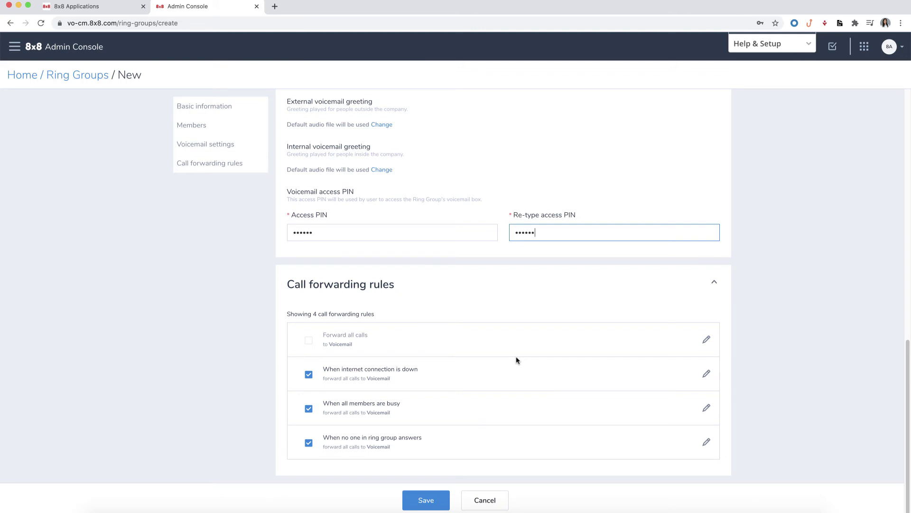
Step: Forward 'When all members are busy' calls to Main Company Menu (1015) and save the group
left_click(704, 409)
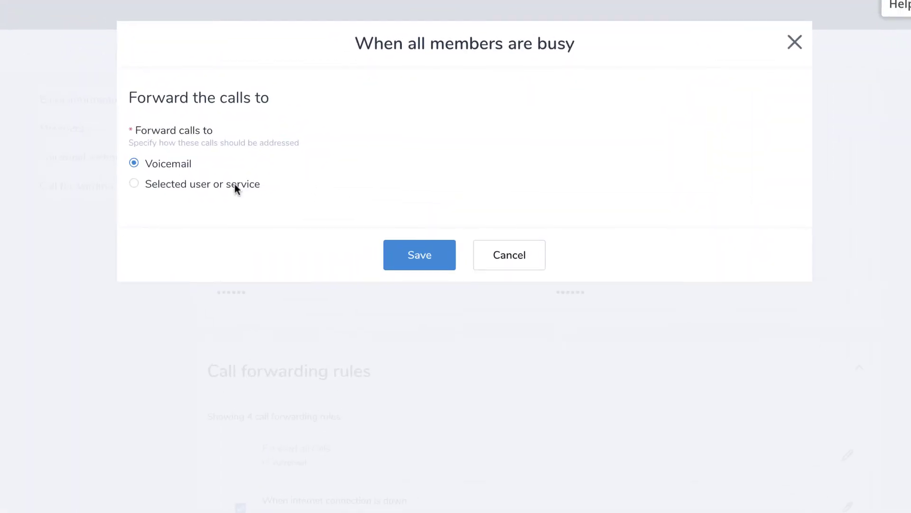
left_click(234, 184)
left_click(237, 232)
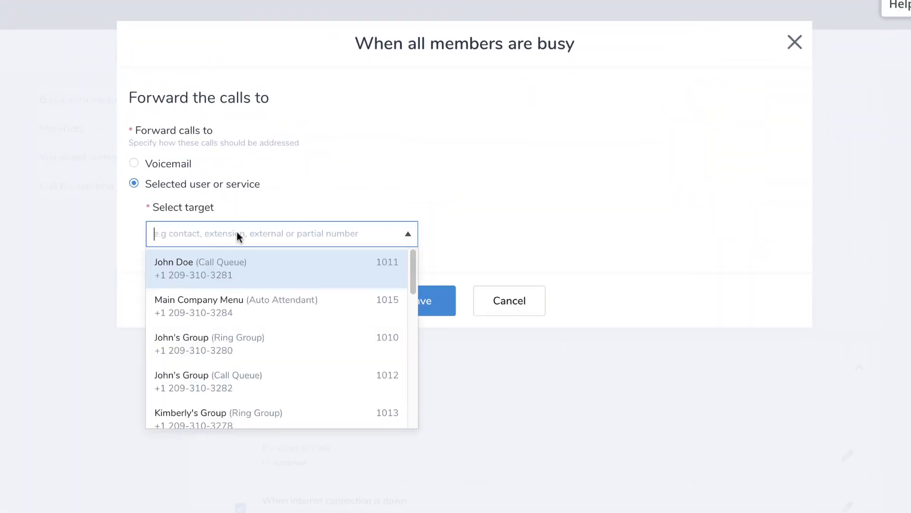
left_click(236, 302)
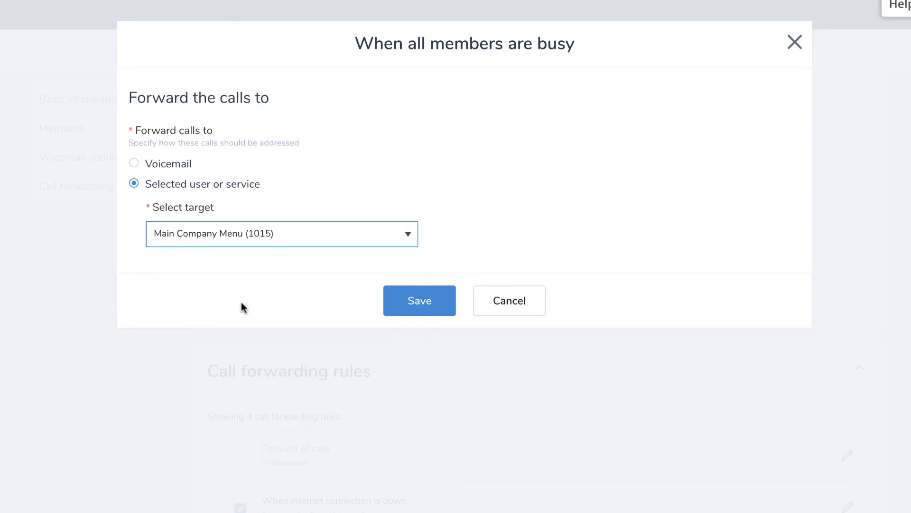
left_click(420, 300)
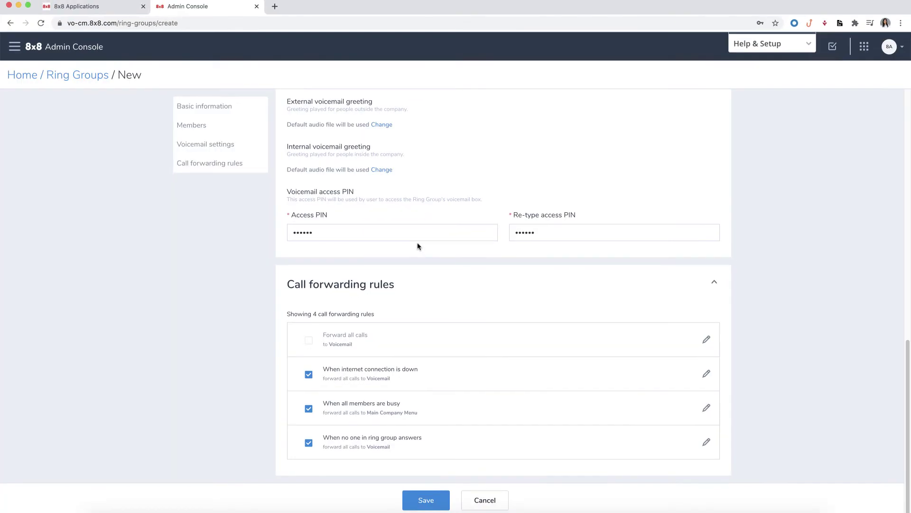
left_click(426, 499)
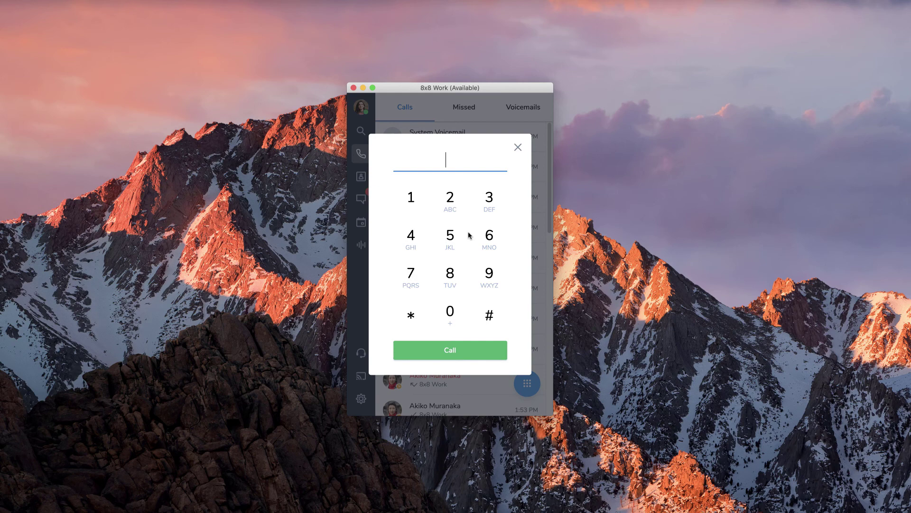
Step: Dial 500 to call System Voicemail from the 8x8 Work dialpad
left_click(450, 238)
left_click(450, 314)
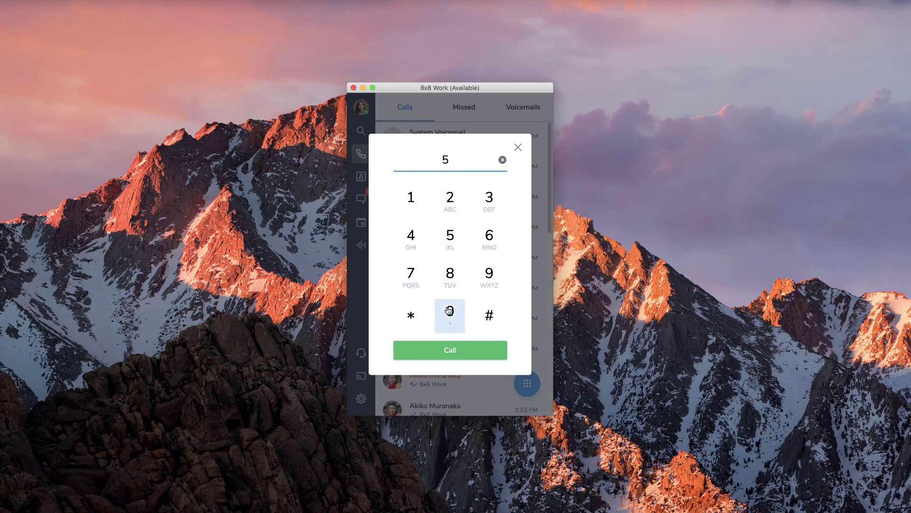
left_click(450, 349)
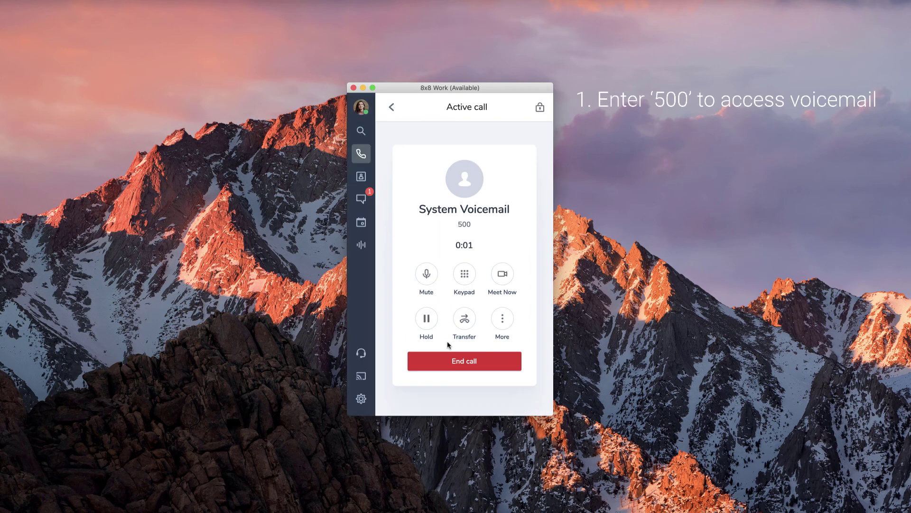
Step: On the in-call keypad, enter the ring group extension 1009 followed by #
left_click(465, 275)
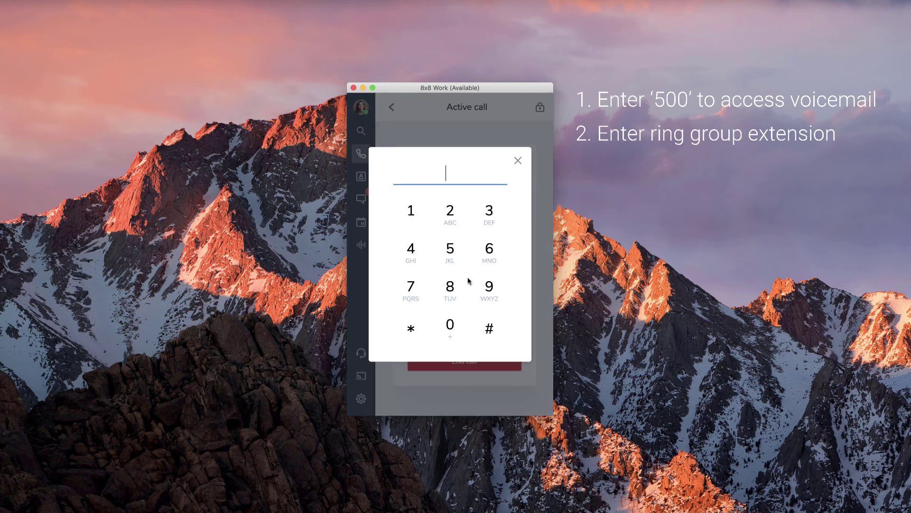
left_click(411, 214)
left_click(450, 327)
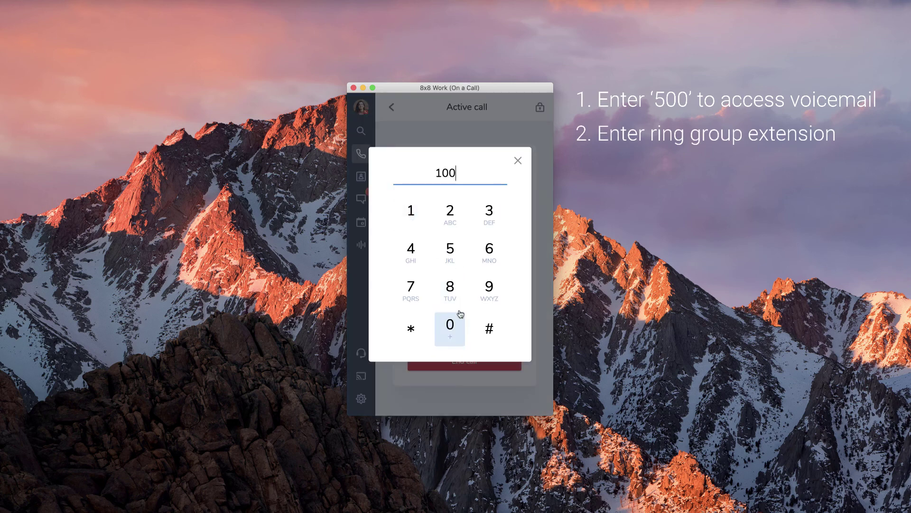
left_click(490, 290)
left_click(490, 328)
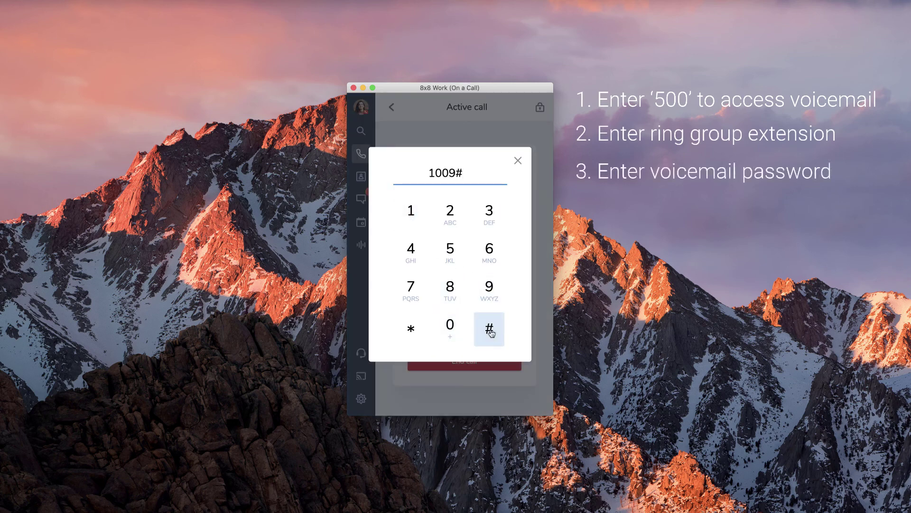
Step: Enter the voicemail PIN followed by #, then choose option 2 to record a greeting
left_click(411, 213)
left_click(450, 214)
left_click(490, 214)
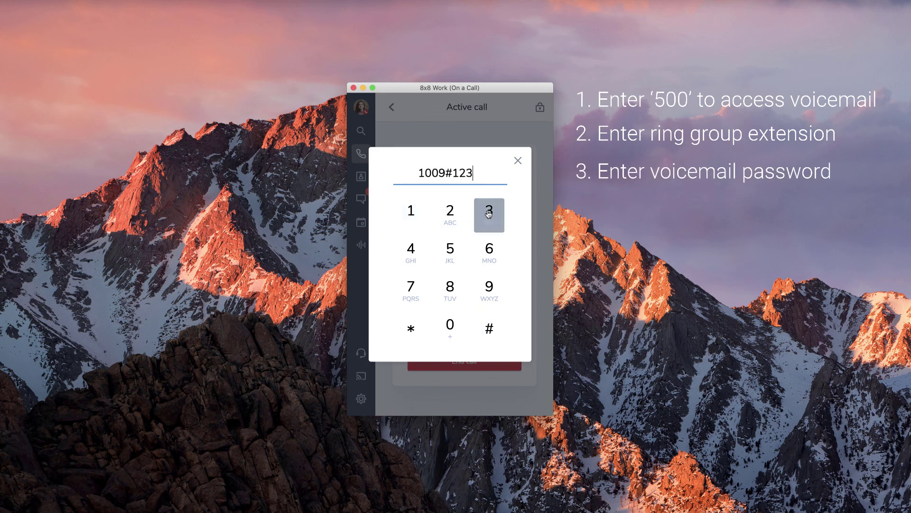
left_click(411, 253)
left_click(411, 253)
left_click(489, 328)
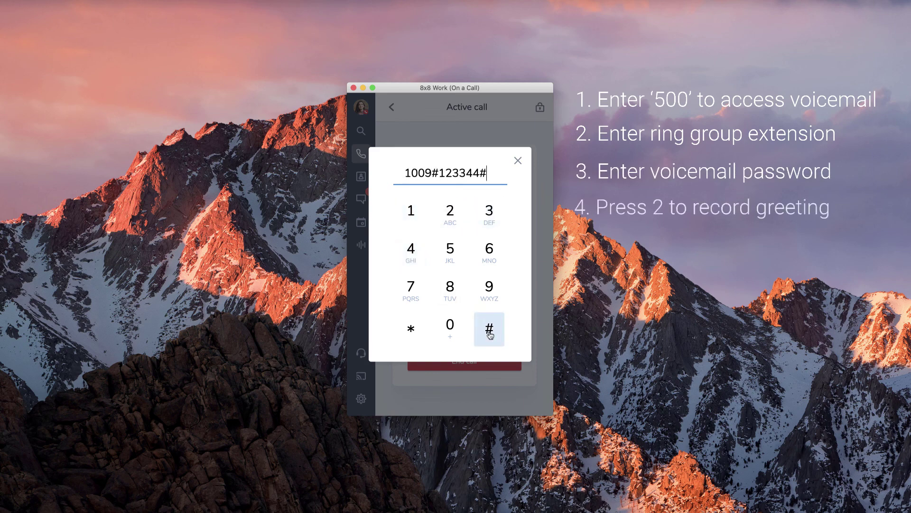
left_click(450, 214)
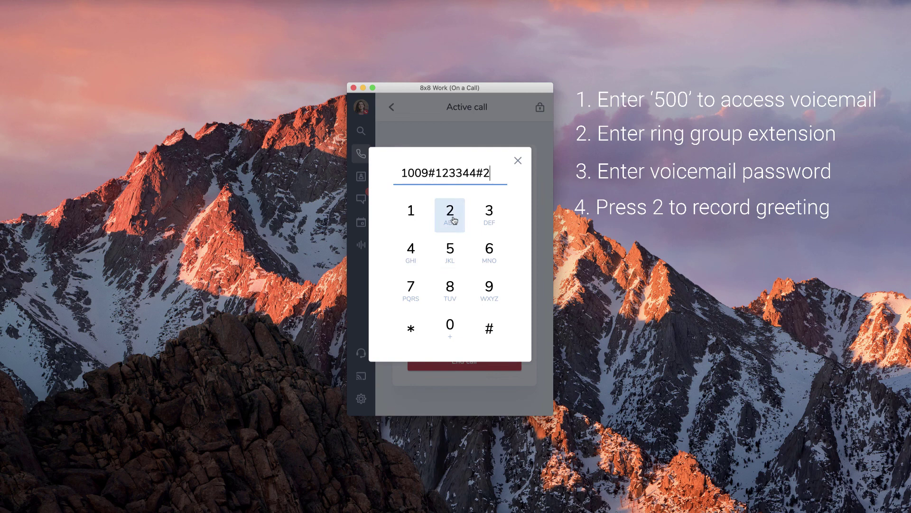